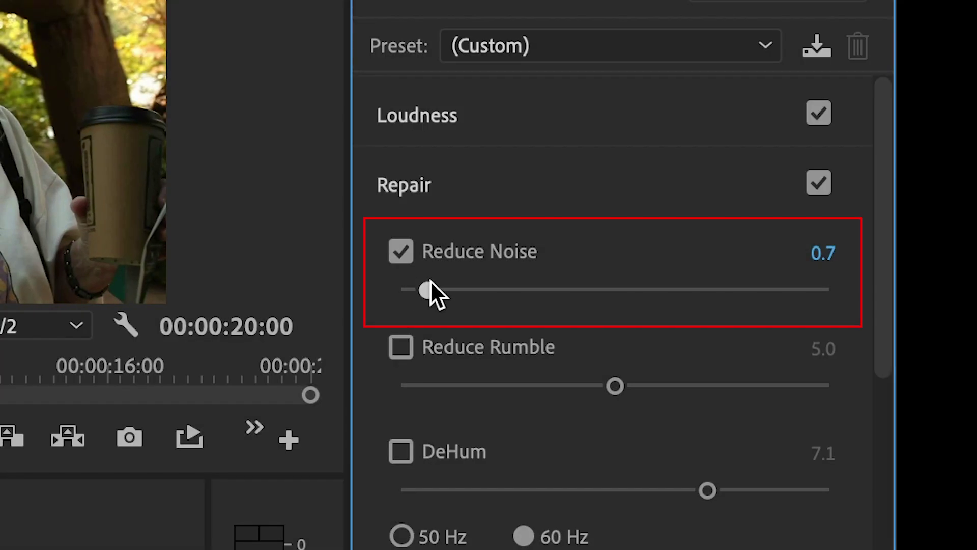
Play the interview's opening to hear the background noise, stopping at 00:00:02:14.
{"action": "left_click_drag", "start_coordinate": [430, 280], "coordinate": [484, 268]}
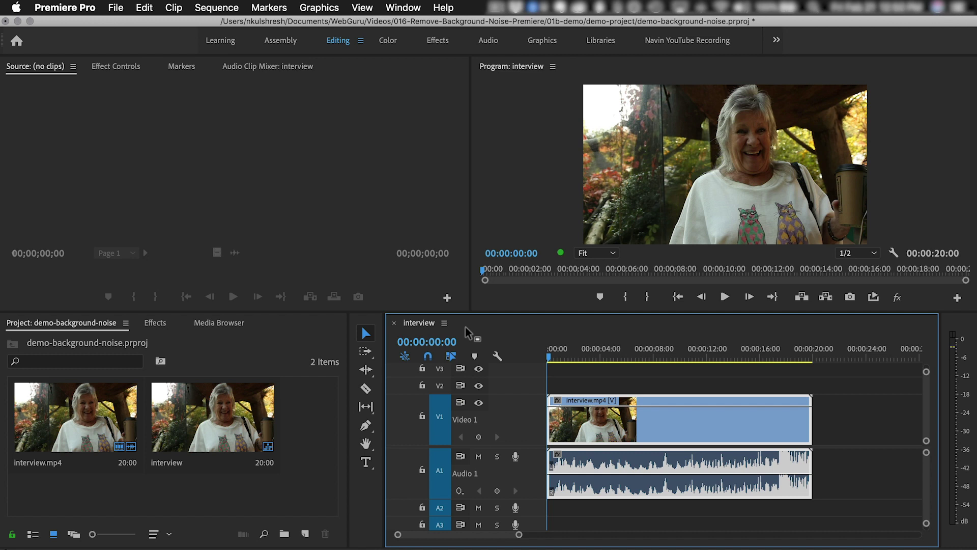
{"action": "key", "text": "space"}
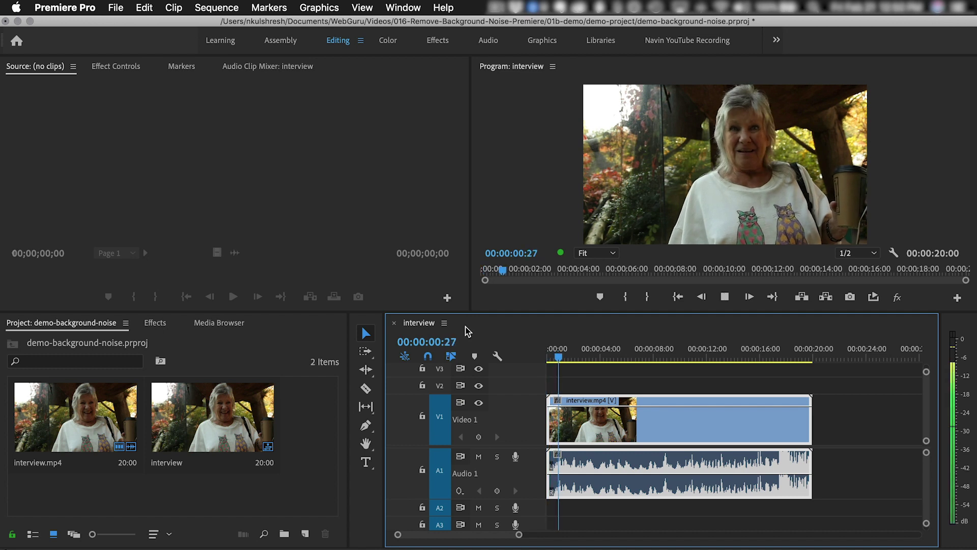
{"action": "key", "text": "space"}
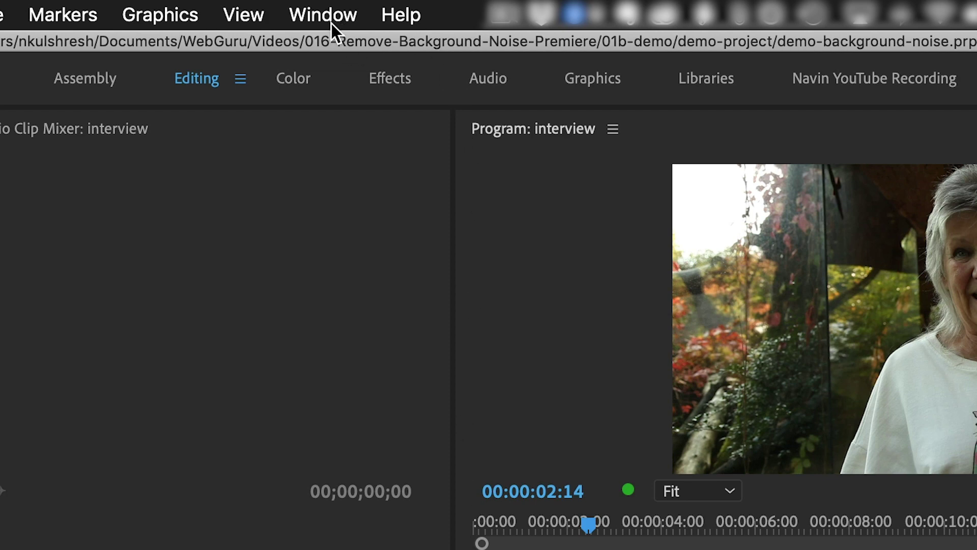
Switch Premiere Pro to the Audio workspace.
{"action": "left_click", "coordinate": [327, 20]}
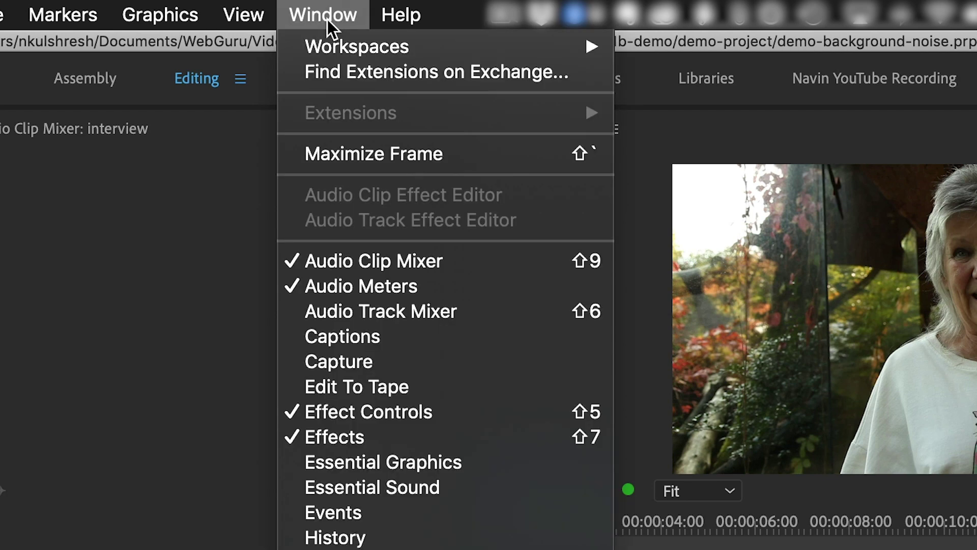
{"action": "mouse_move", "coordinate": [346, 47]}
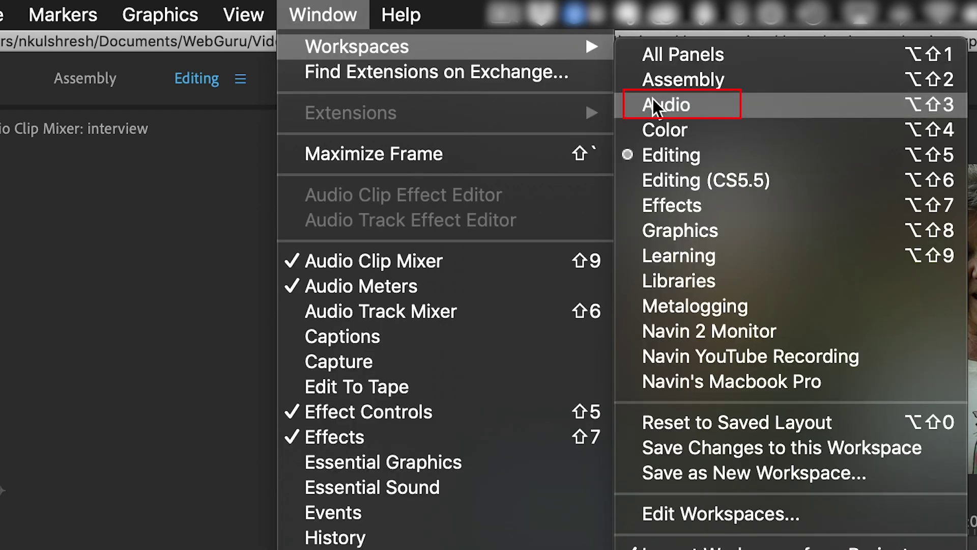
{"action": "left_click", "coordinate": [656, 102]}
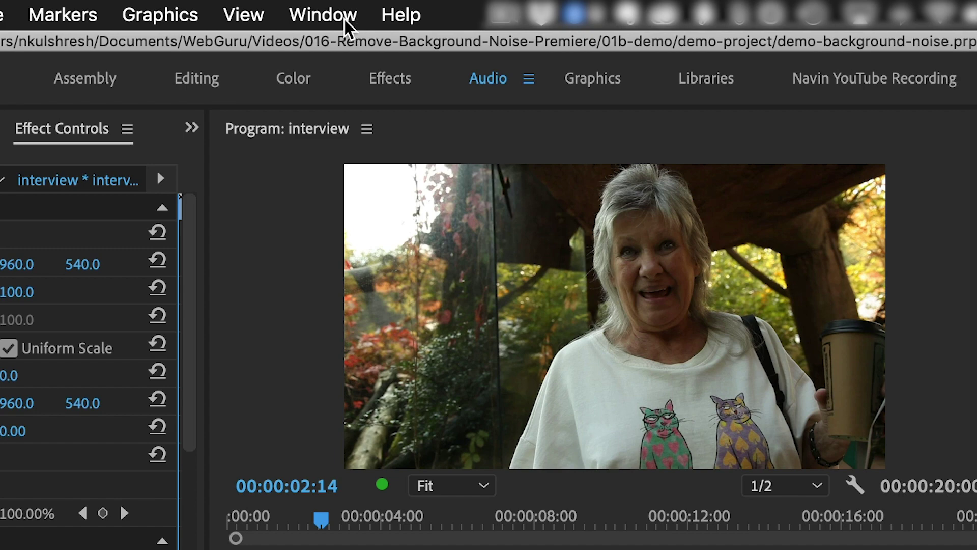
Show the Essential Sound panel and select the interview clip for tagging.
{"action": "left_click", "coordinate": [409, 7]}
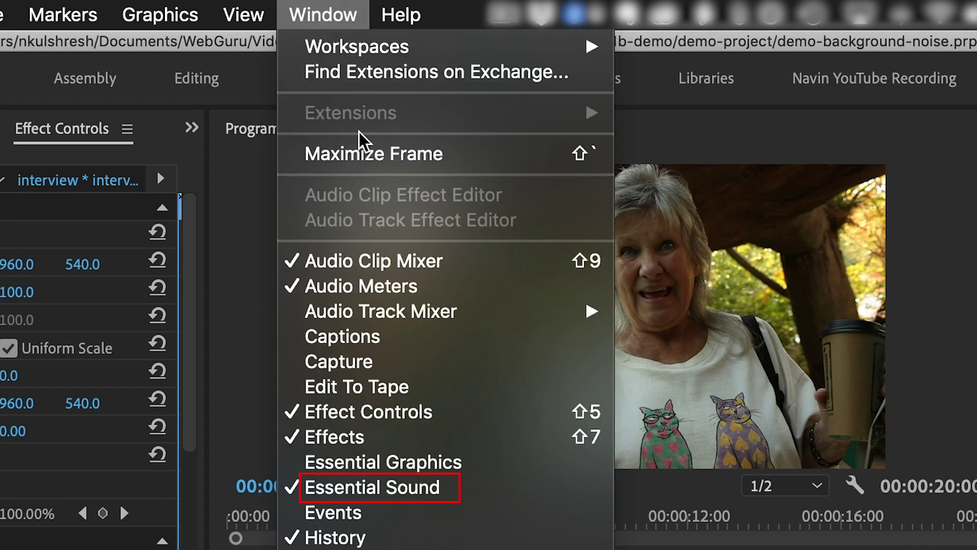
{"action": "left_click", "coordinate": [375, 487]}
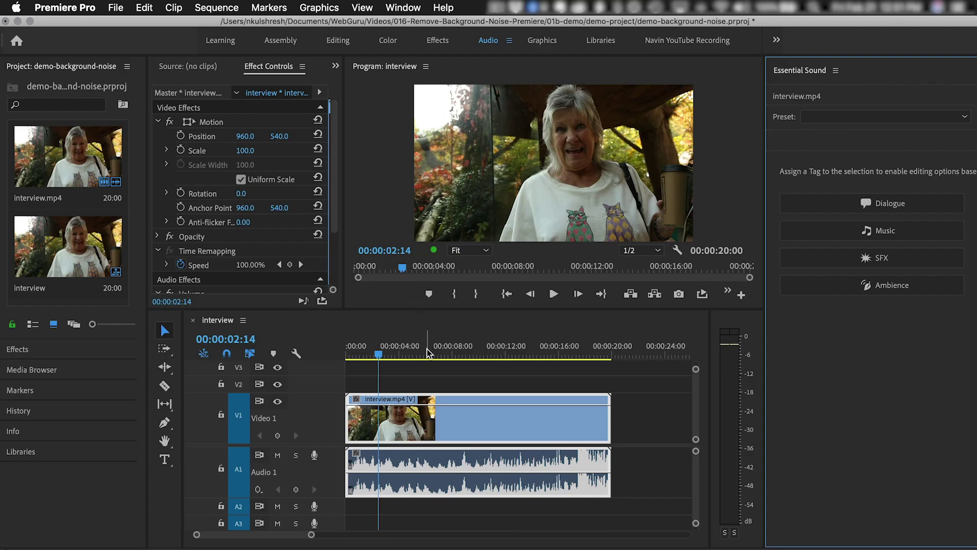
{"action": "left_click", "coordinate": [444, 422]}
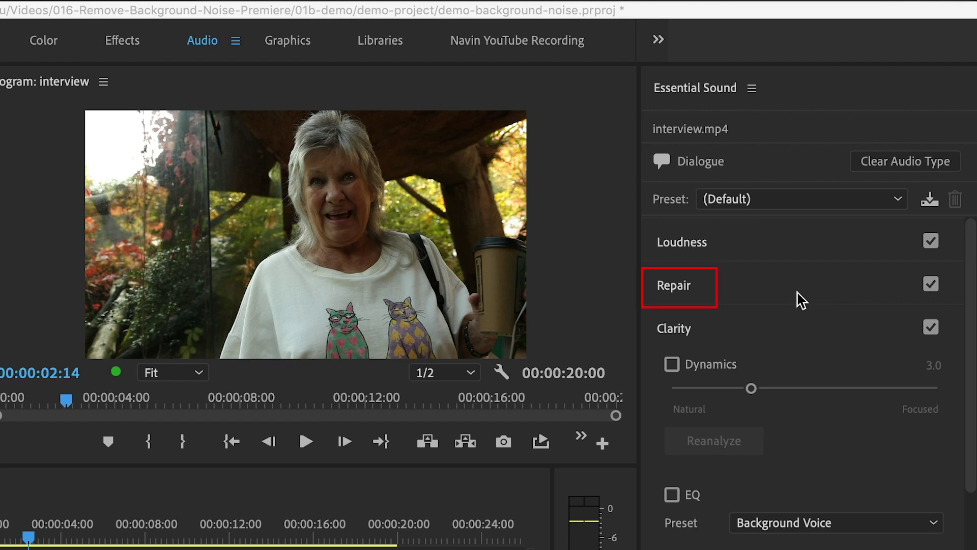
Expand Repair and enable Reduce Noise at 5.0, turning the preset to Custom.
{"action": "left_click", "coordinate": [676, 288]}
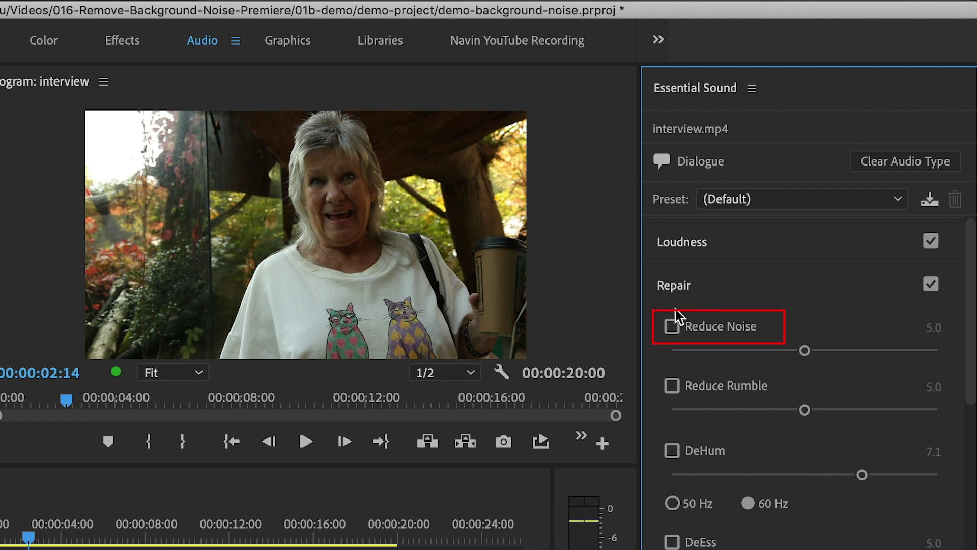
{"action": "left_click", "coordinate": [672, 327]}
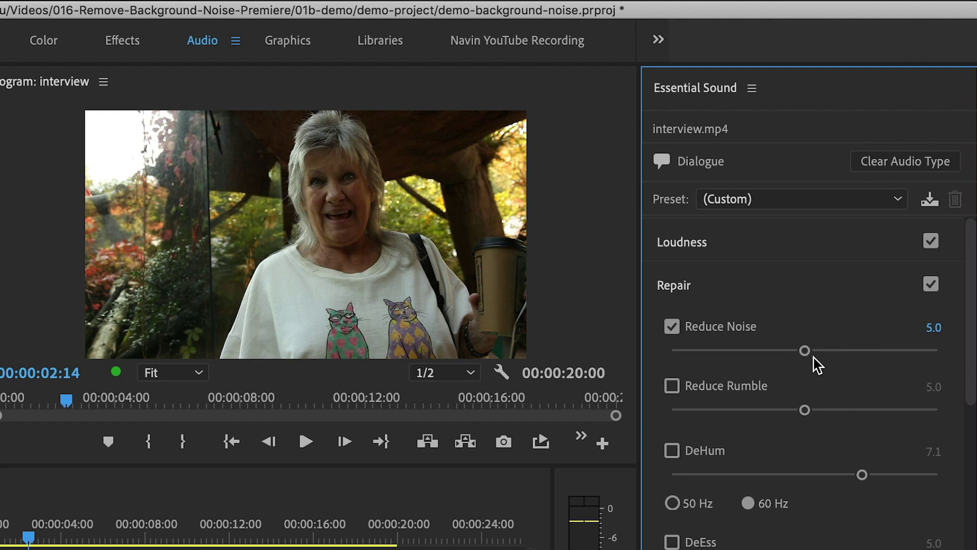
Play the interview from the start with Reduce Noise at 5.0, then save the project.
{"action": "key", "text": "Home"}
{"action": "key", "text": "space"}
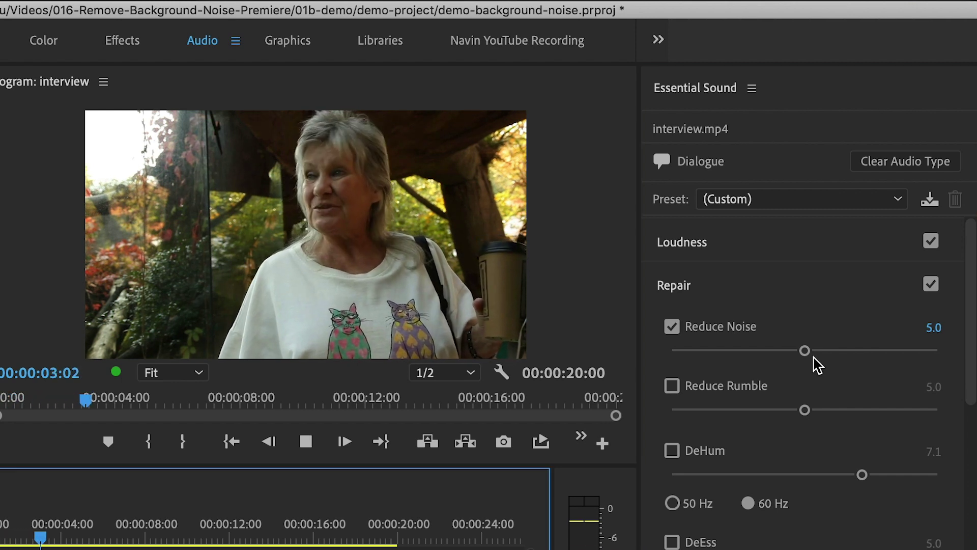
{"action": "key", "text": "space"}
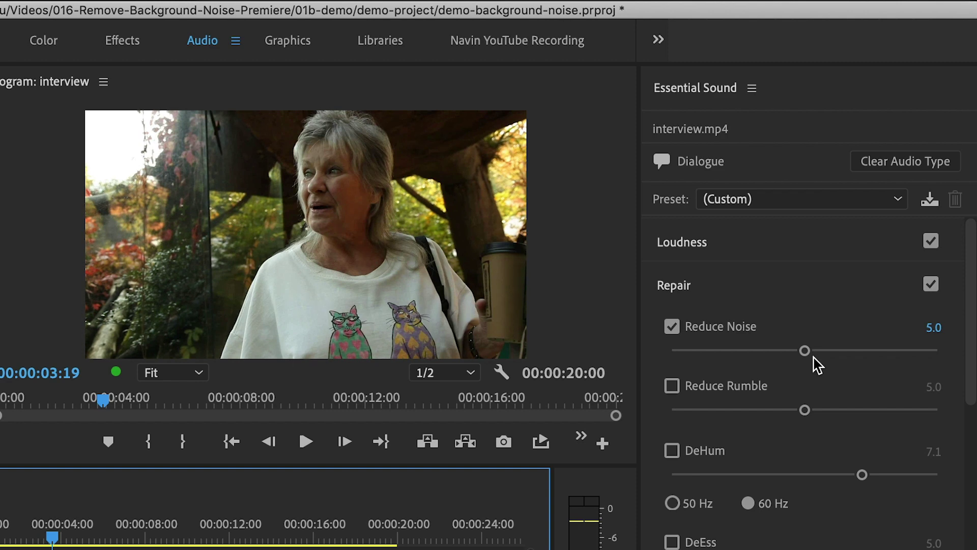
{"action": "key", "text": "super+s"}
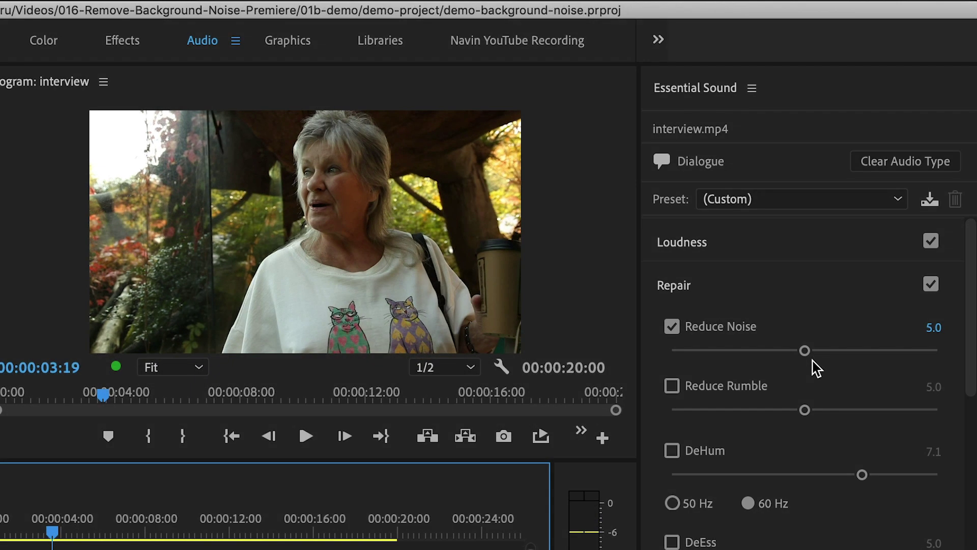
Audition the clip with Reduce Noise at 10.0, then return it to 5.0.
{"action": "left_click_drag", "start_coordinate": [808, 352], "coordinate": [961, 351]}
{"action": "key", "text": "Home"}
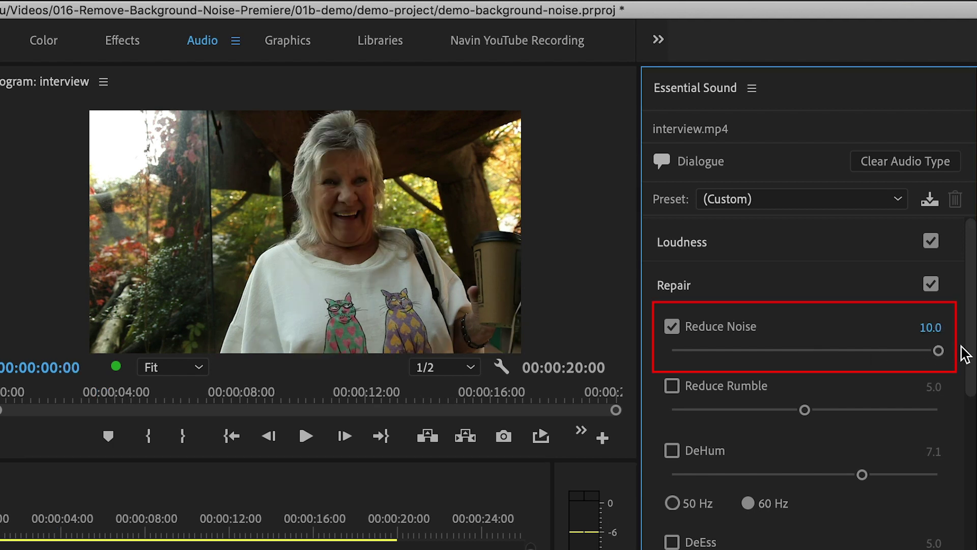
{"action": "key", "text": "space"}
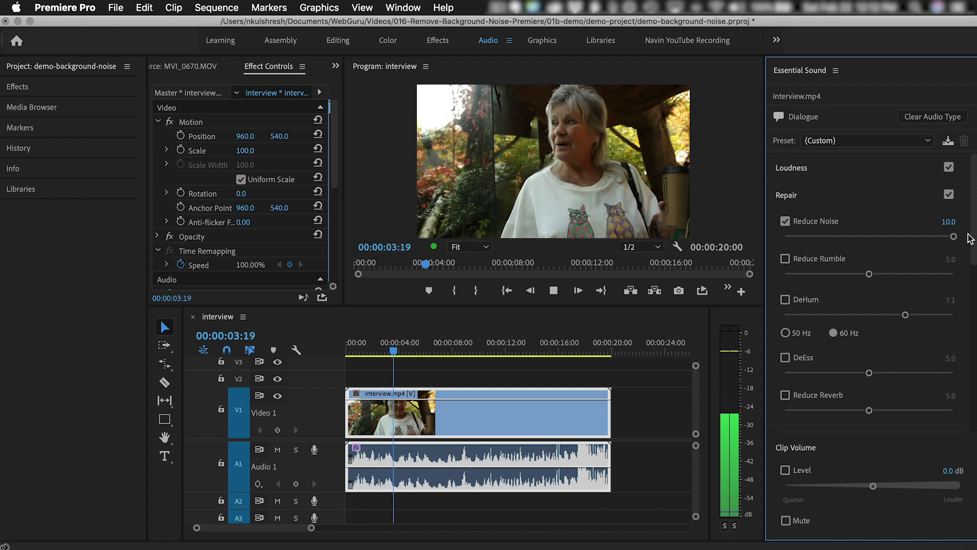
{"action": "key", "text": "space"}
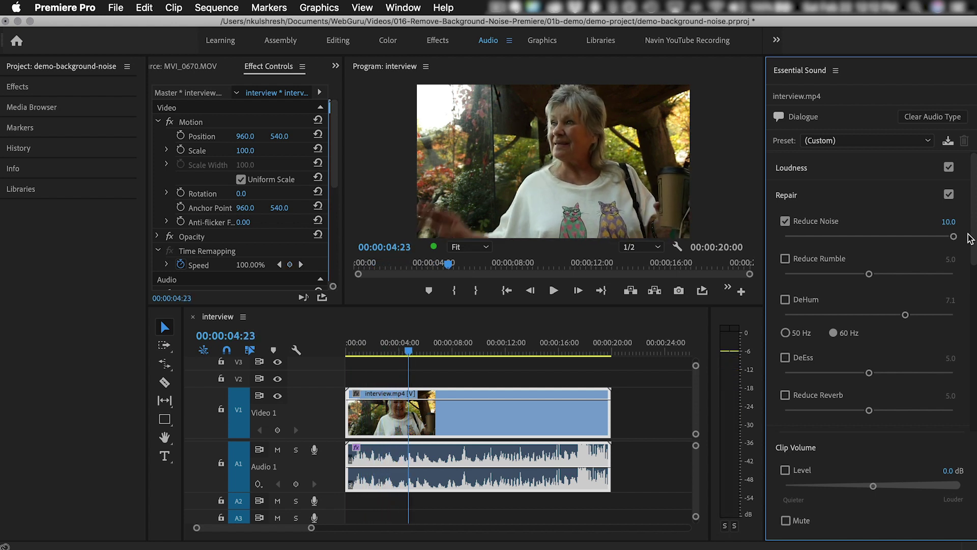
{"action": "left_click", "coordinate": [869, 236]}
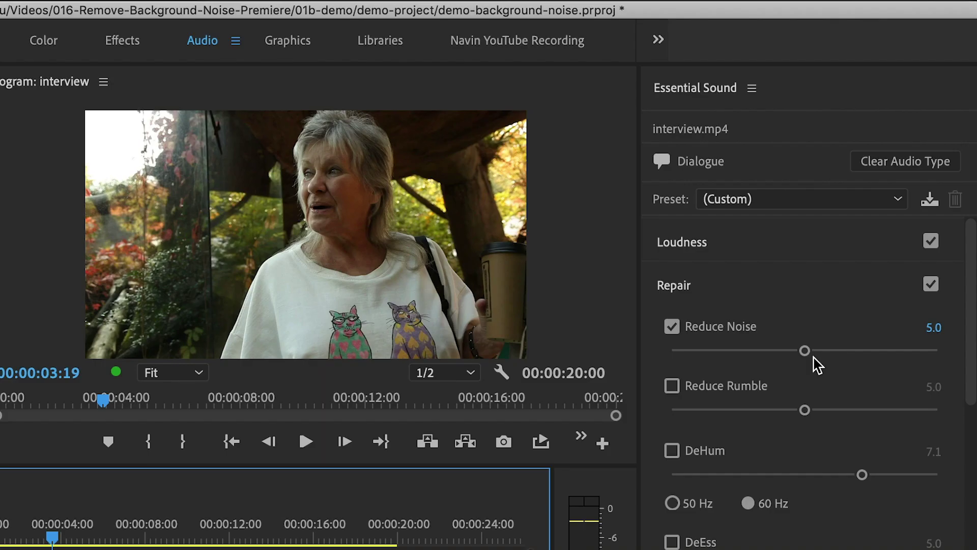
Drop Reduce Noise to nearly zero and play the clip from the start.
{"action": "left_click_drag", "start_coordinate": [805, 351], "coordinate": [663, 357]}
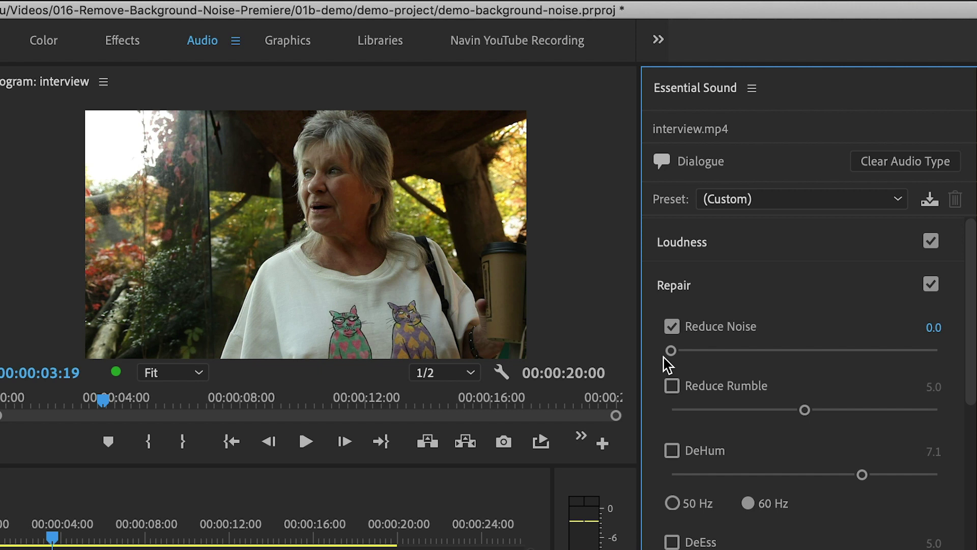
{"action": "key", "text": "Home"}
{"action": "key", "text": "space"}
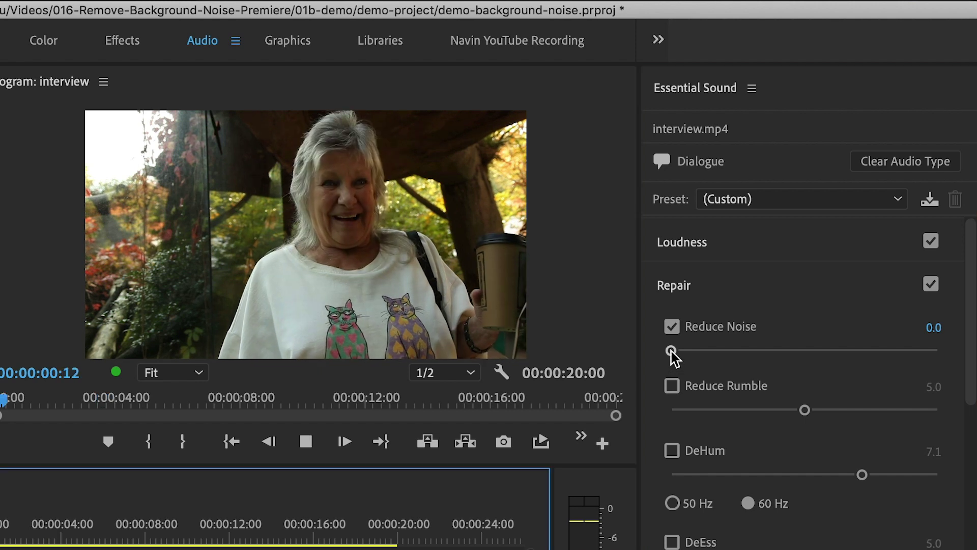
Set Reduce Noise to 2.0, save the project, and replay the clip to listen.
{"action": "left_click_drag", "start_coordinate": [671, 351], "coordinate": [726, 347]}
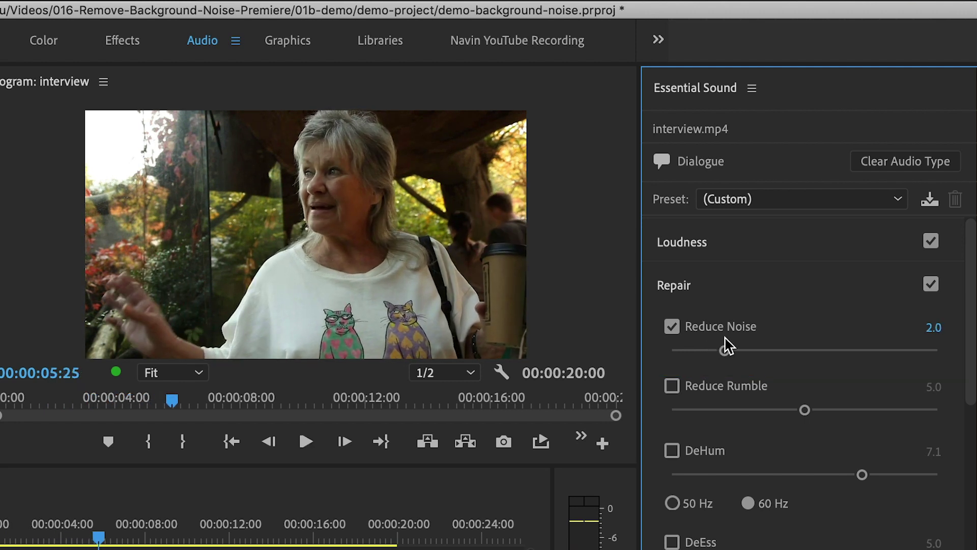
{"action": "left_click_drag", "start_coordinate": [726, 348], "coordinate": [722, 348]}
{"action": "key", "text": "super+s"}
{"action": "key", "text": "Home"}
{"action": "key", "text": "space"}
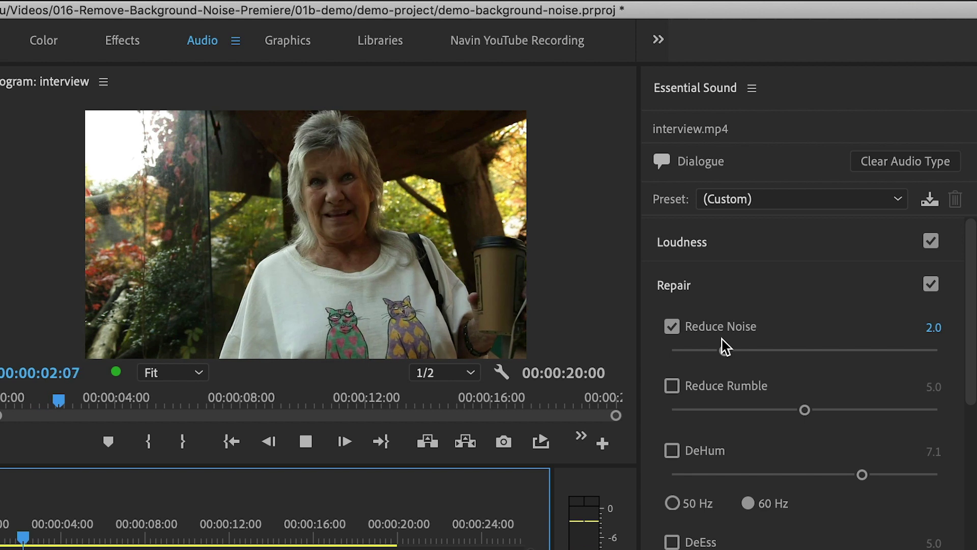
{"action": "key", "text": "space"}
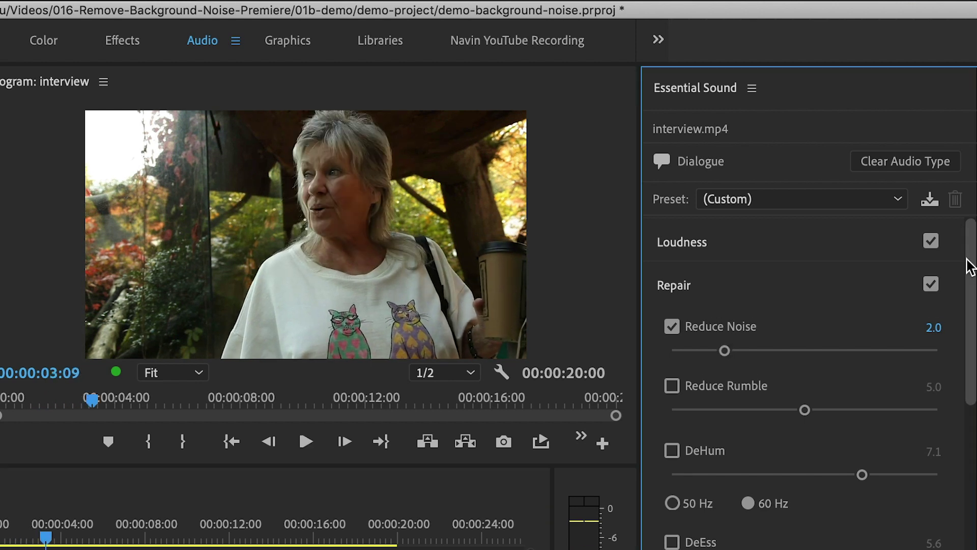
{"action": "left_click_drag", "start_coordinate": [970, 266], "coordinate": [971, 395]}
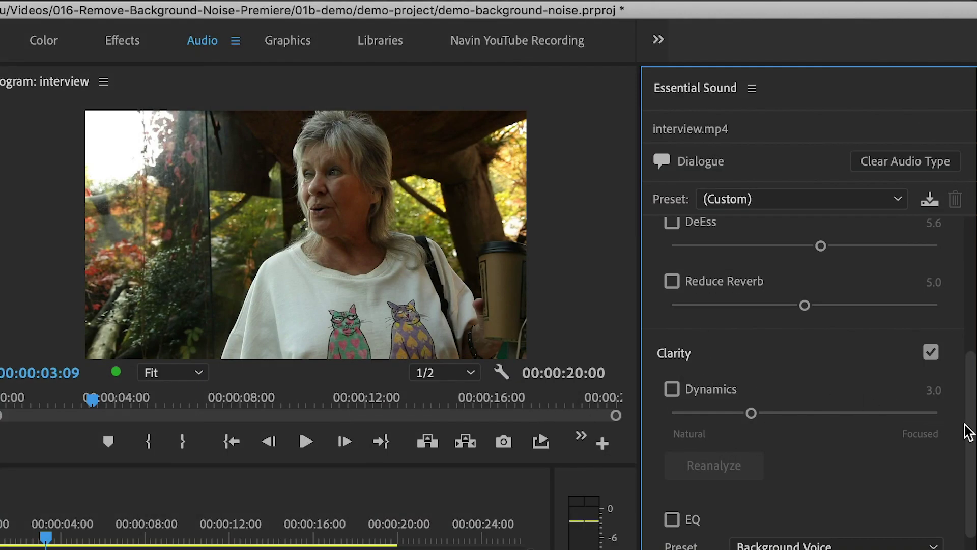
Enable Enhance Speech under Clarity with the Male speech type, and play the clip to check it.
{"action": "left_click_drag", "start_coordinate": [968, 429], "coordinate": [970, 547]}
{"action": "left_click", "coordinate": [672, 446]}
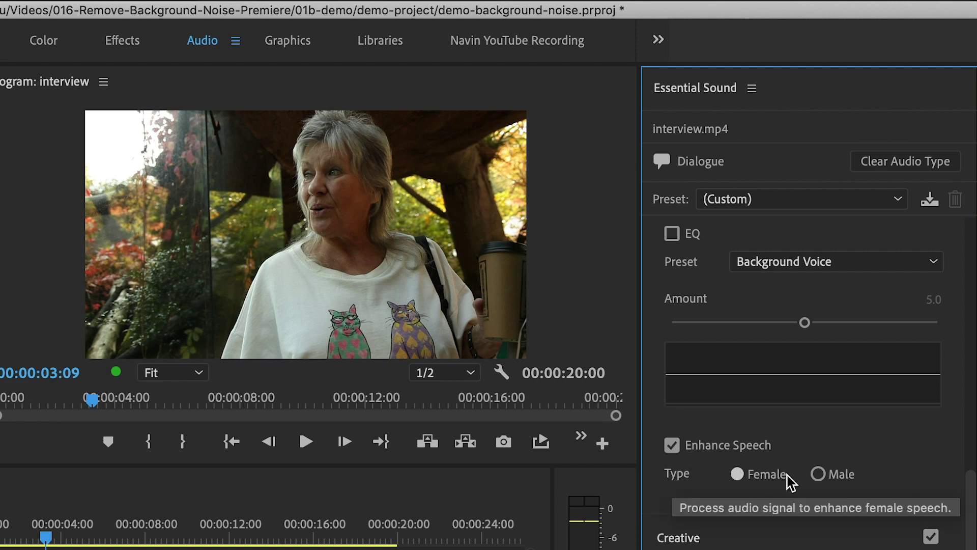
{"action": "left_click", "coordinate": [818, 475]}
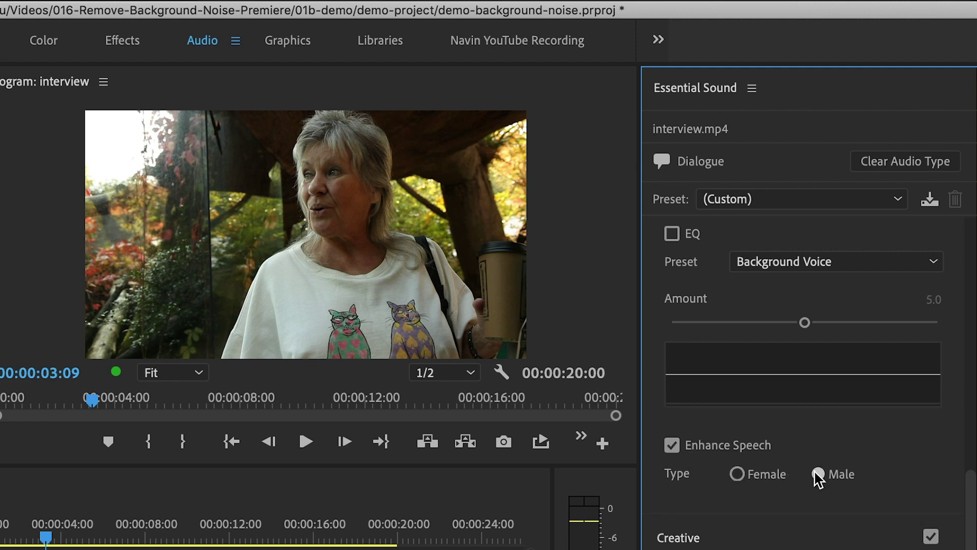
{"action": "key", "text": "Home"}
{"action": "key", "text": "space"}
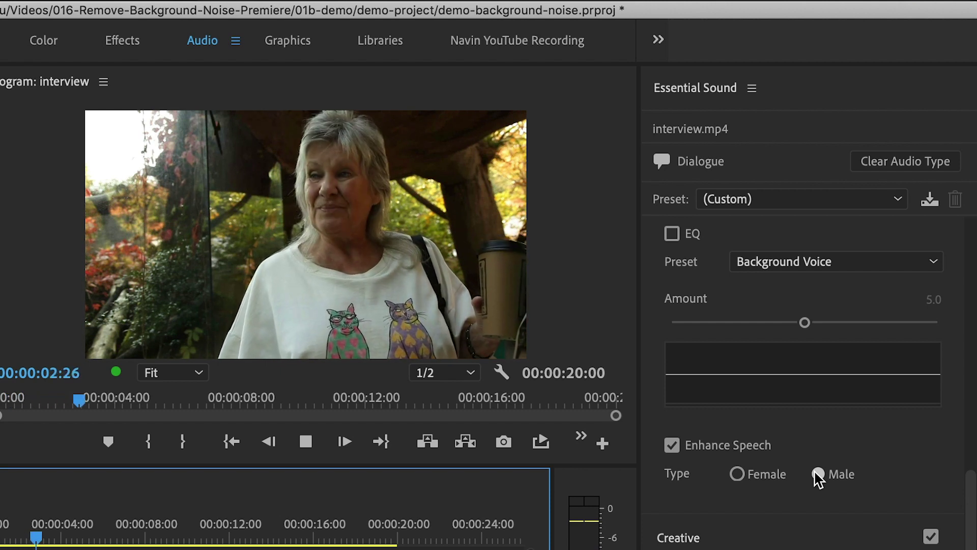
{"action": "key", "text": "space"}
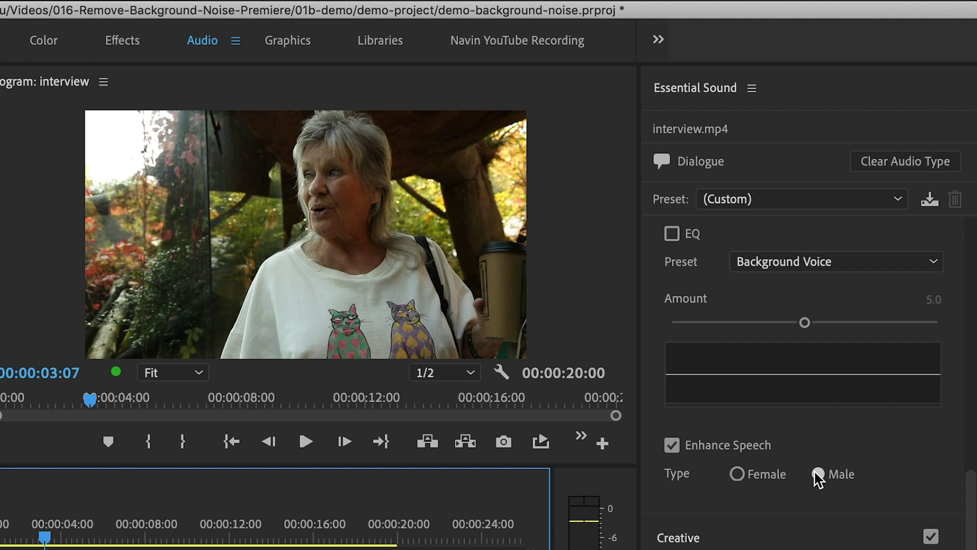
{"action": "left_click", "coordinate": [818, 474]}
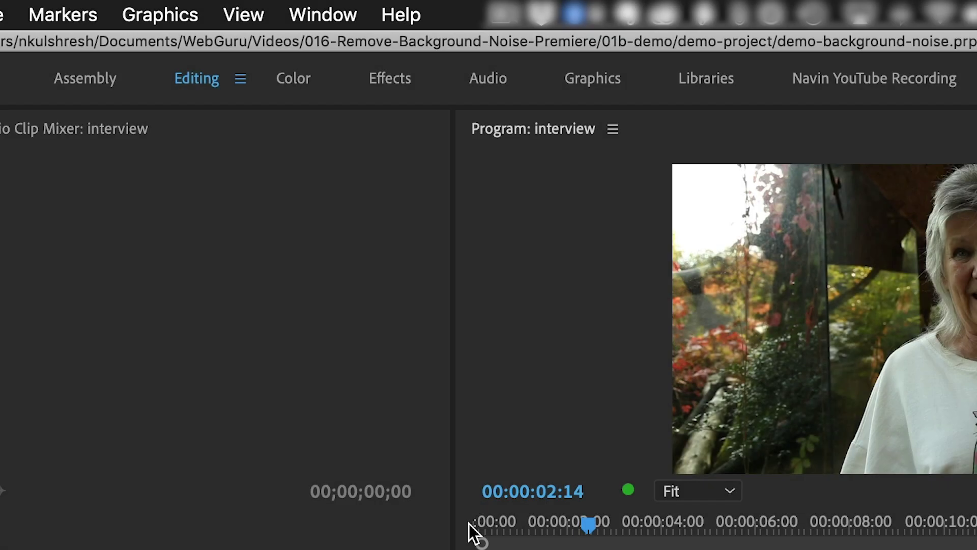
Return to the Audio workspace and reopen the Essential Sound panel for interview.mp4.
{"action": "left_click", "coordinate": [328, 19]}
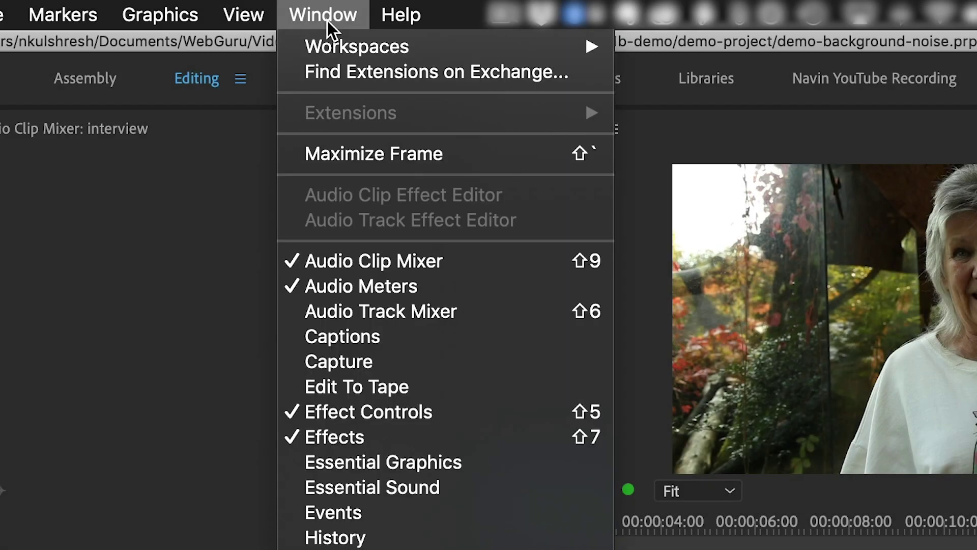
{"action": "mouse_move", "coordinate": [338, 48]}
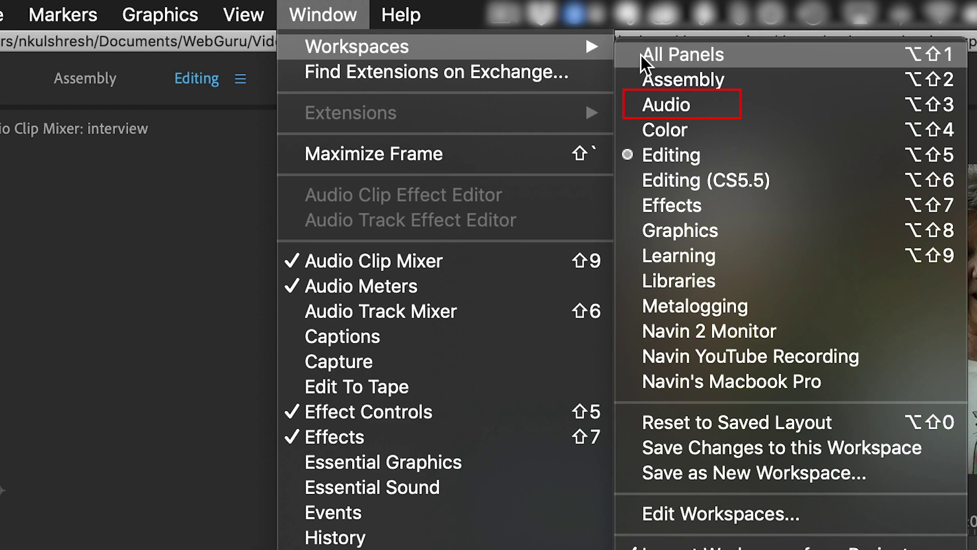
{"action": "left_click", "coordinate": [654, 106]}
{"action": "left_click", "coordinate": [344, 23]}
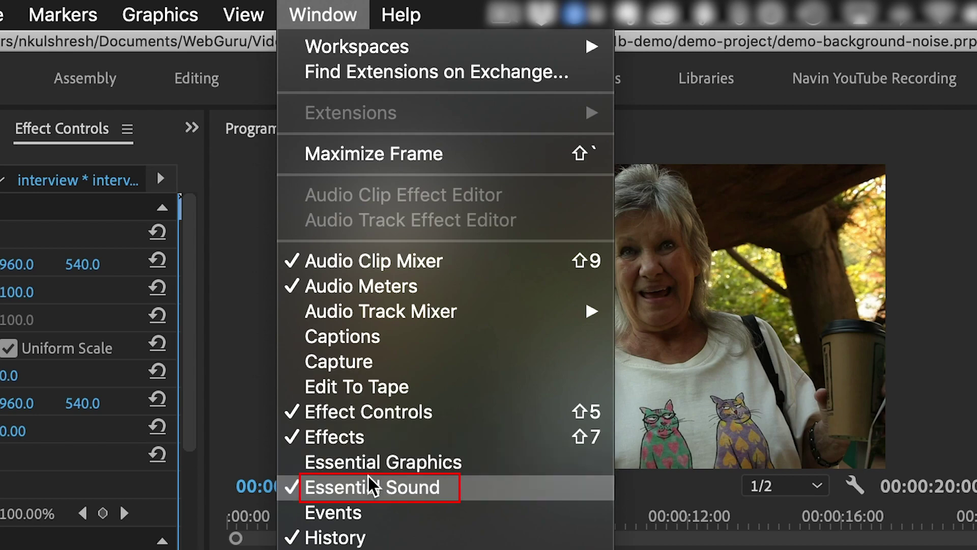
{"action": "left_click", "coordinate": [371, 484]}
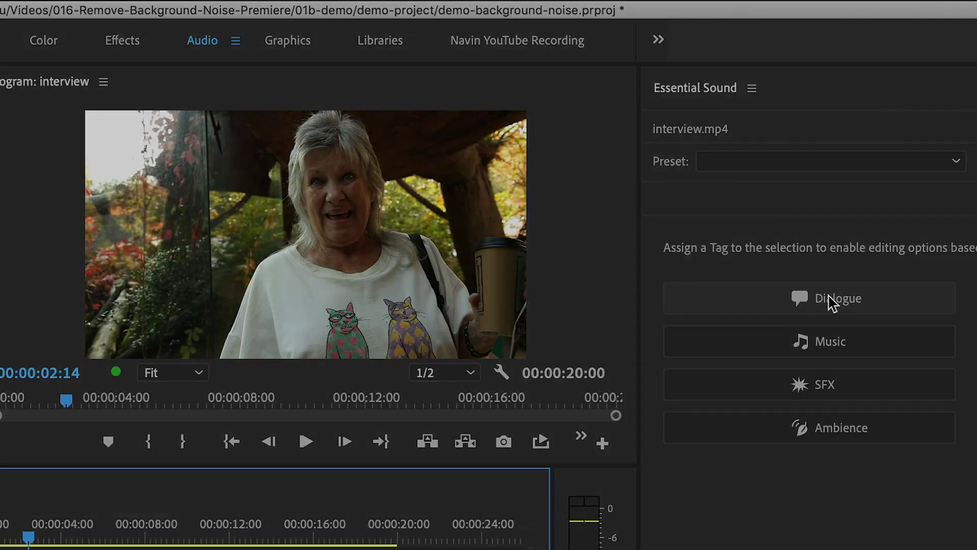
Tag interview.mp4 as Dialogue, enable Reduce Noise at 1.9, and check Enhance Speech.
{"action": "left_click", "coordinate": [829, 297]}
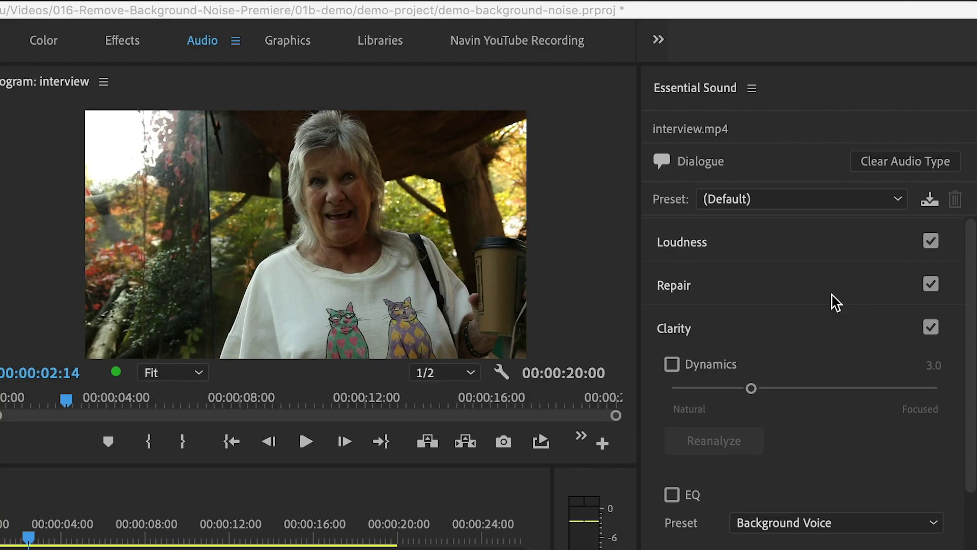
{"action": "left_click", "coordinate": [753, 294]}
{"action": "left_click", "coordinate": [671, 326]}
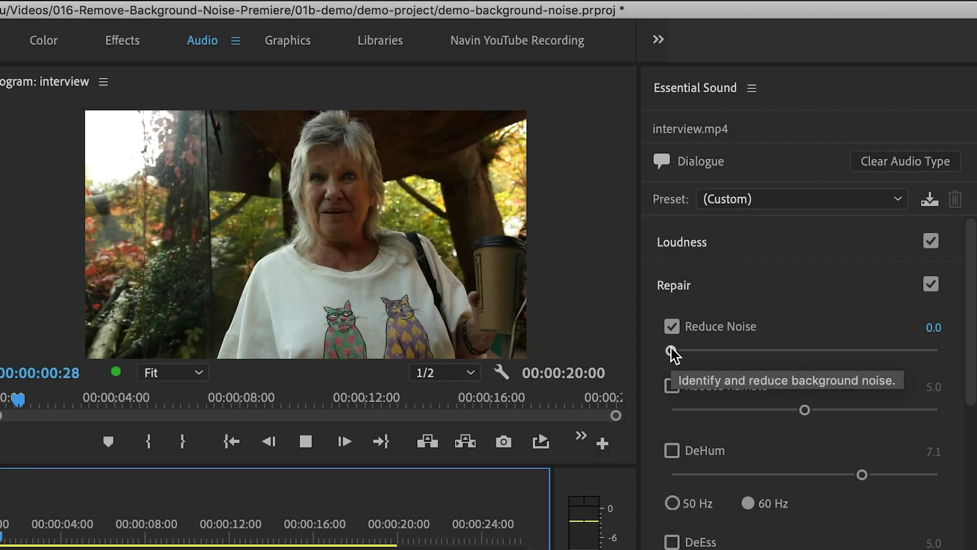
{"action": "left_click_drag", "start_coordinate": [673, 351], "coordinate": [725, 349]}
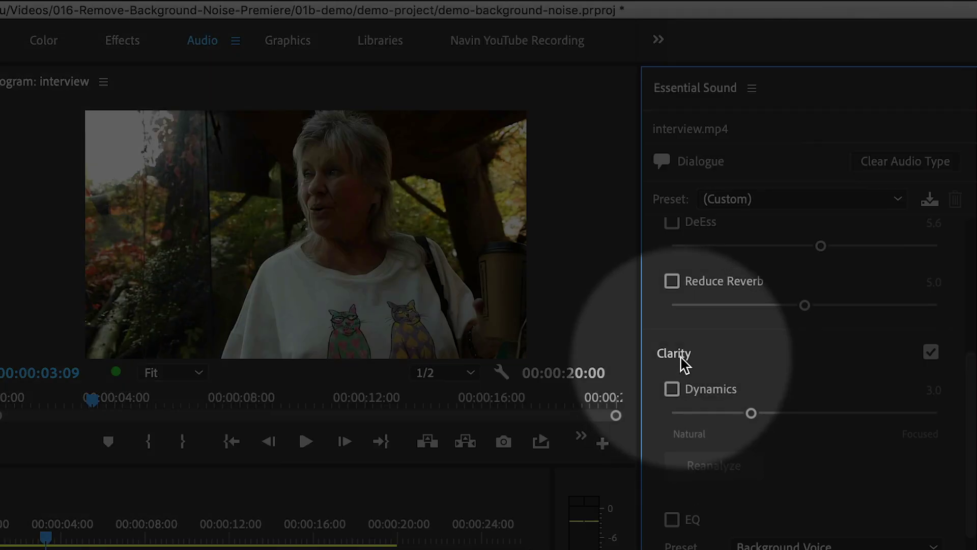
{"action": "scroll", "coordinate": [865, 401], "scroll_direction": "down", "scroll_amount": 5}
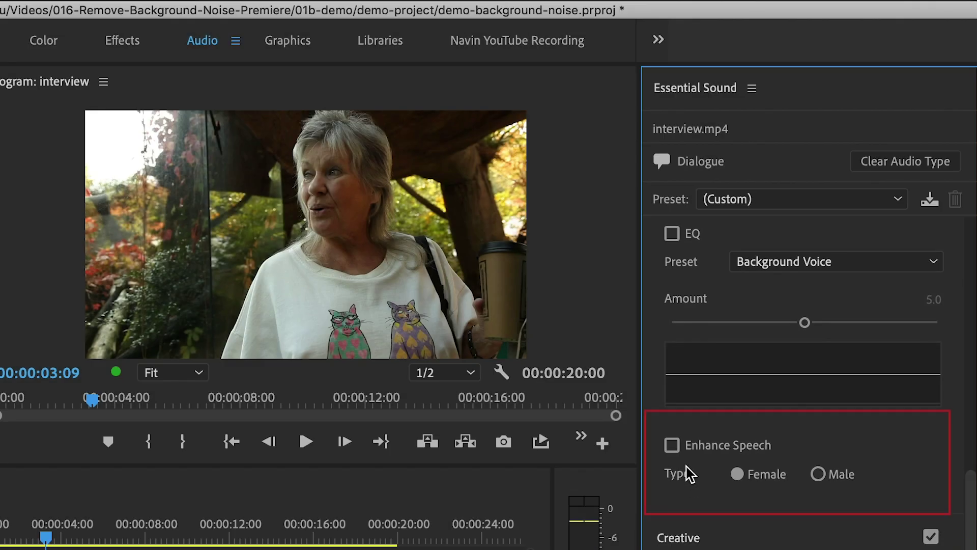
{"action": "left_click", "coordinate": [671, 446]}
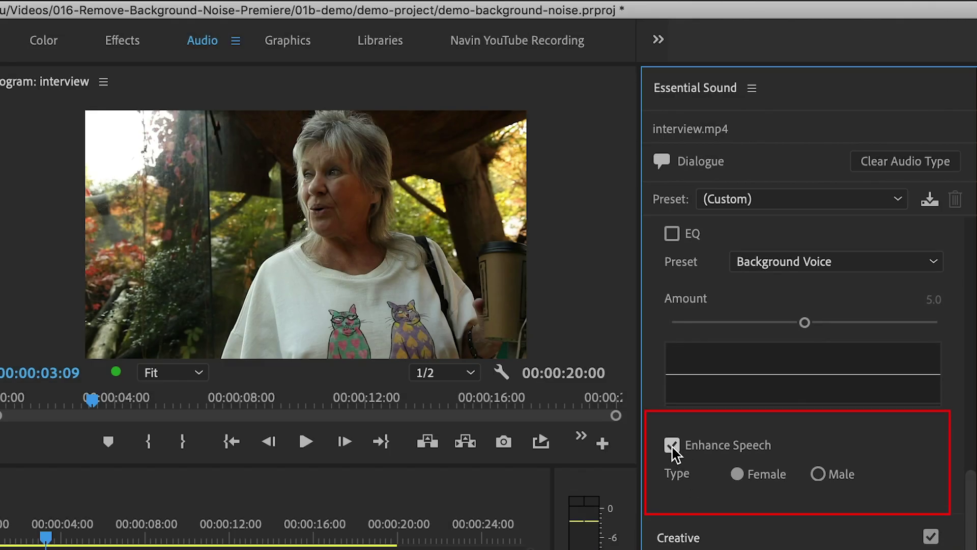